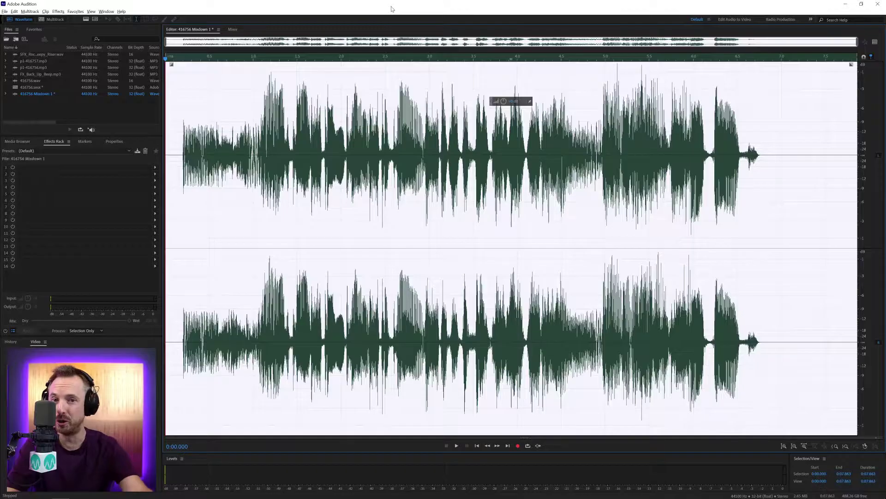
Clear the selection, play the jingle, and set the playback start near its beginning.
left_click(185, 166)
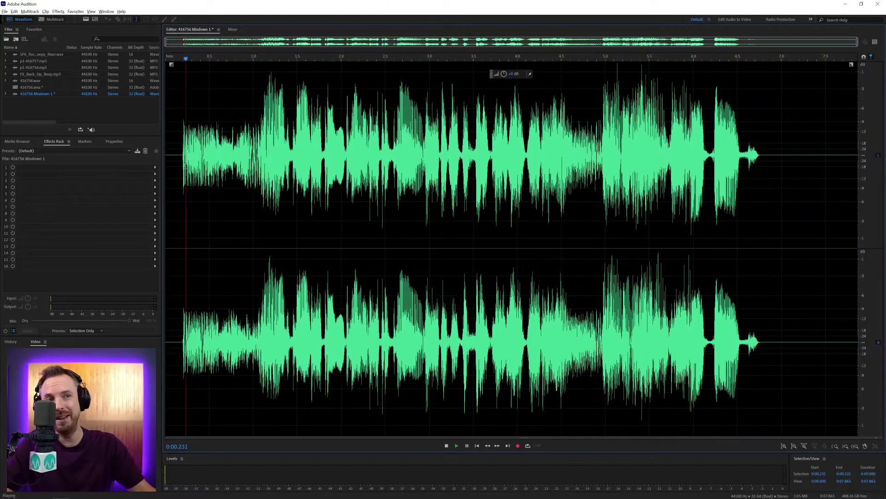
key("space")
left_click(175, 166)
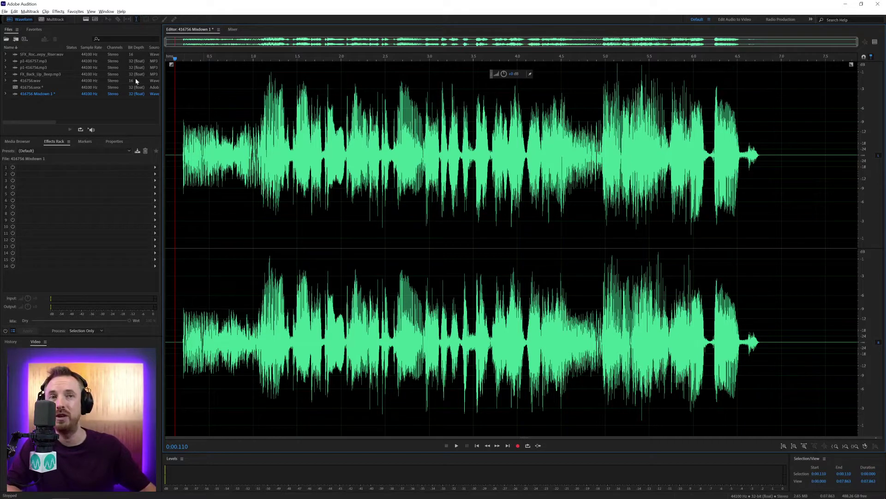
Apply the Multiband Compressor from Amplitude and Compression with the Broadcast preset loaded.
left_click(58, 13)
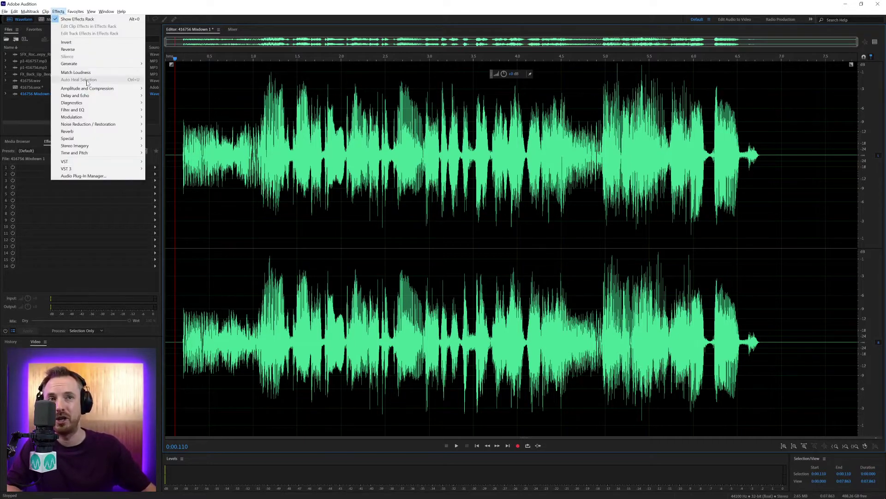
mouse_move(92, 91)
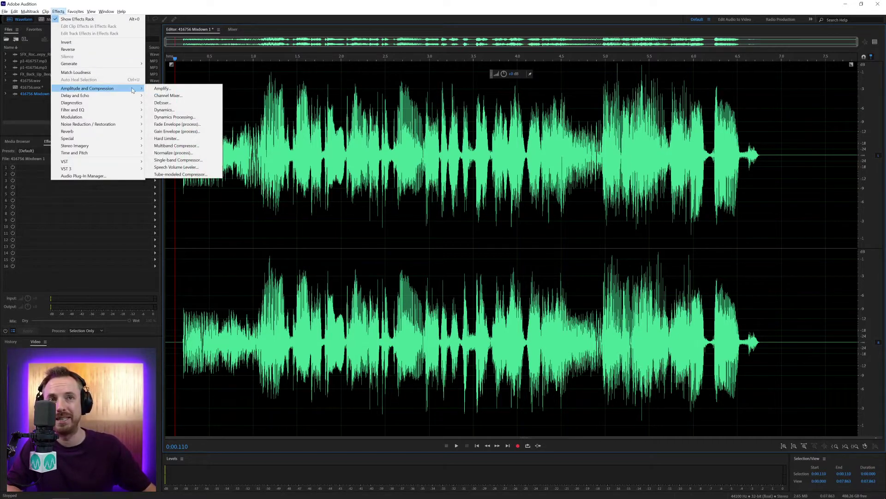
left_click(168, 145)
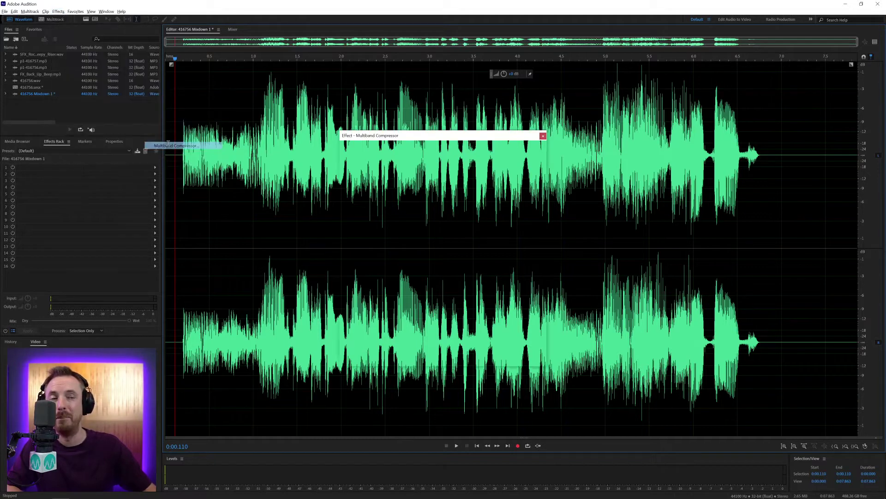
left_click(384, 149)
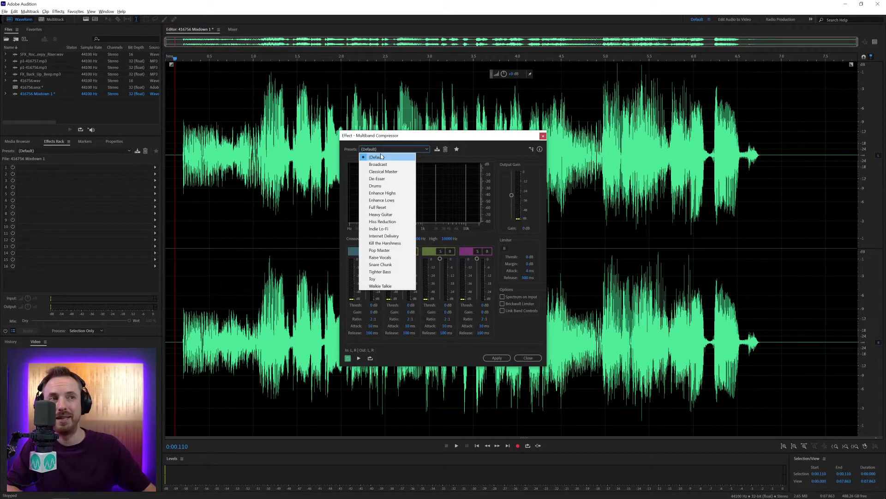
left_click(380, 164)
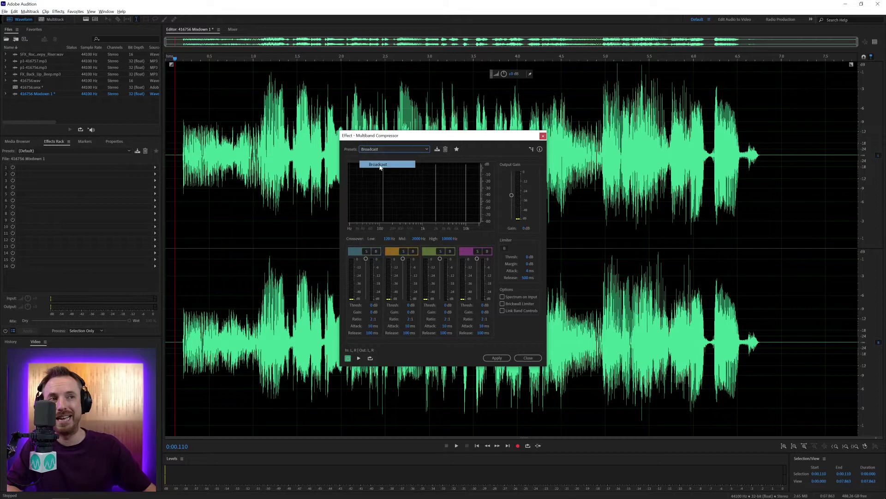
Show the Preview Editor beneath the original waveform and play the Broadcast-processed preview.
left_click(873, 43)
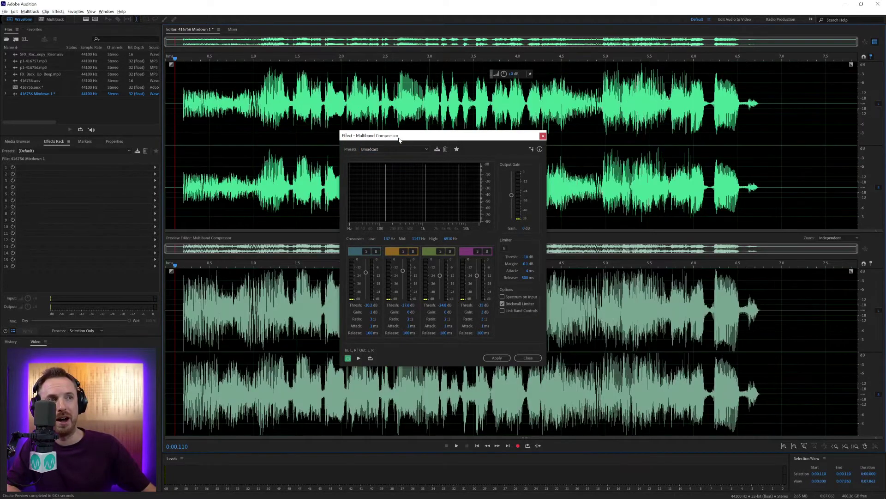
left_click_drag(399, 140, 607, 138)
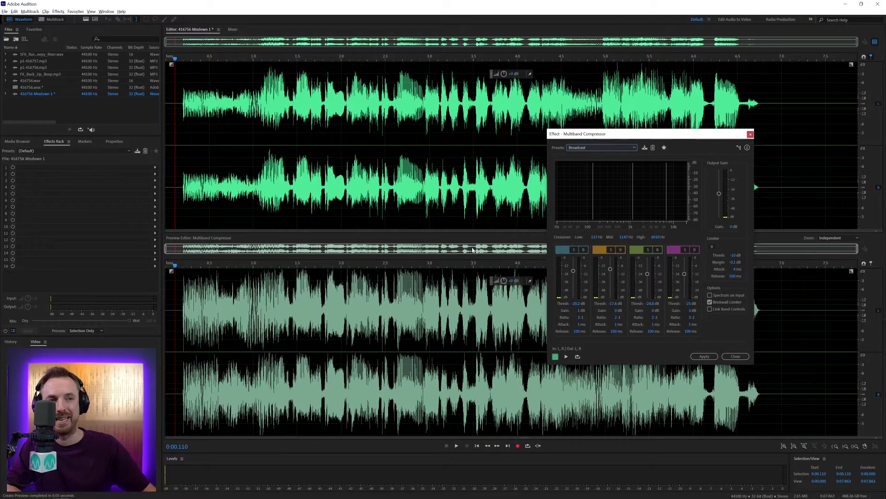
key("space")
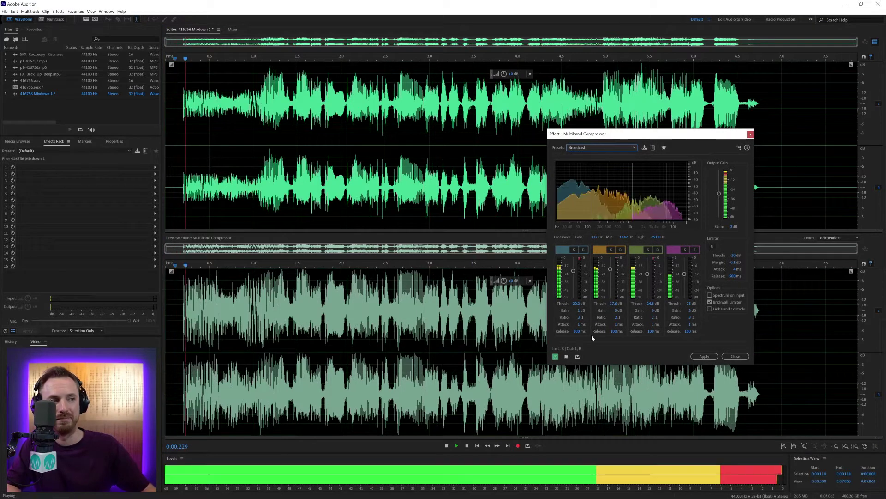
Play the jingle with the compressor bypassed, then re-enabled, to compare Broadcast processing.
left_click(555, 356)
key("space")
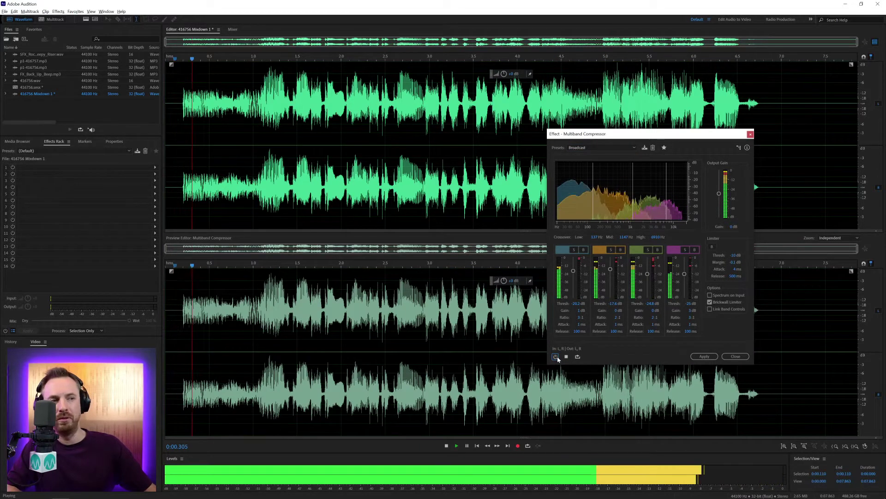
left_click(555, 356)
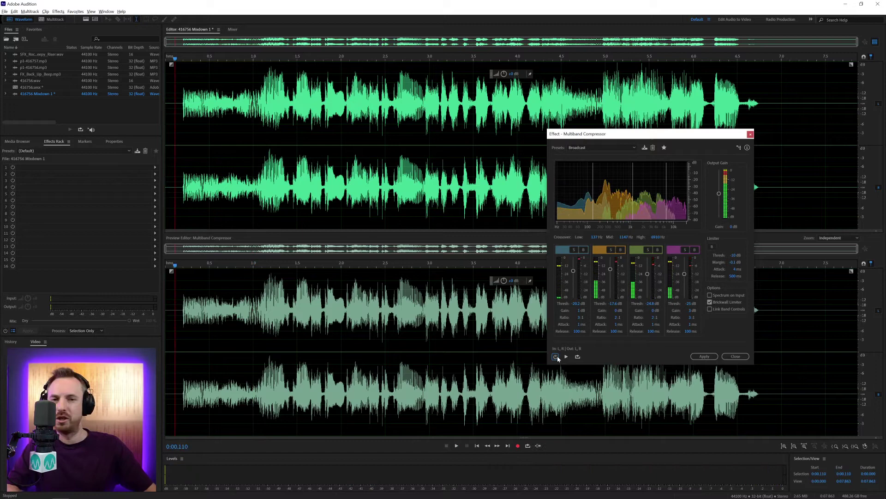
left_click_drag(604, 138, 363, 144)
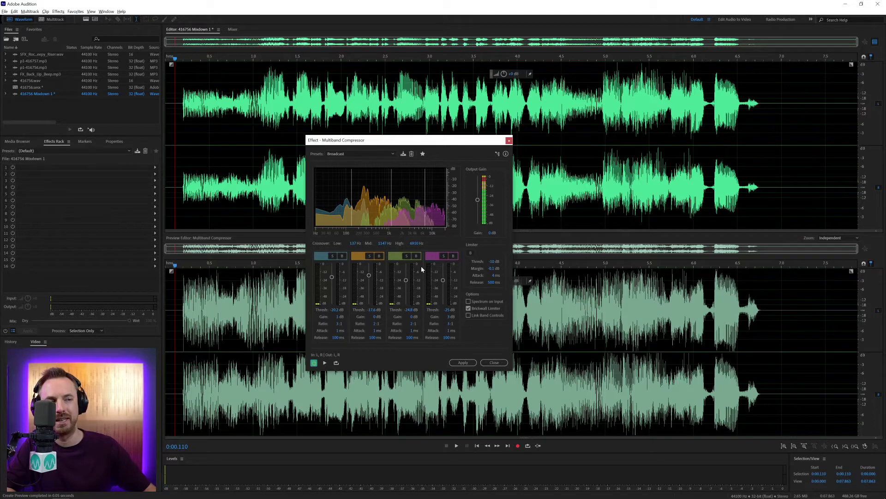
key("space")
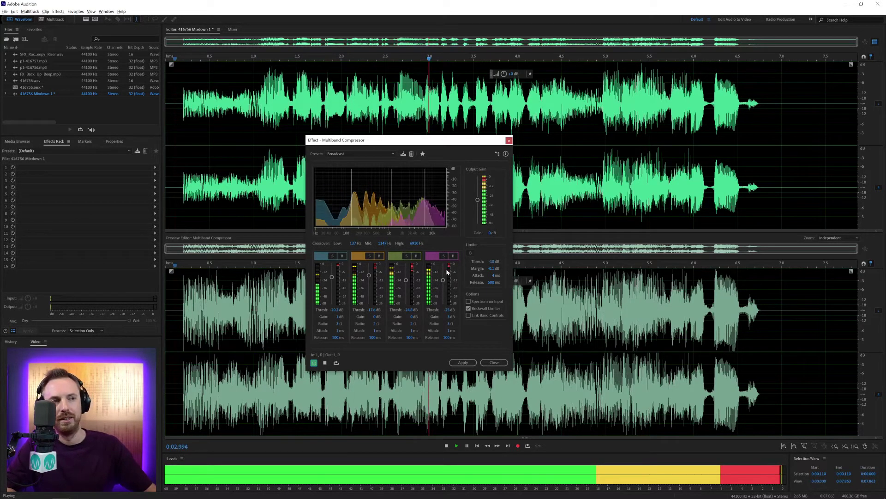
key("space")
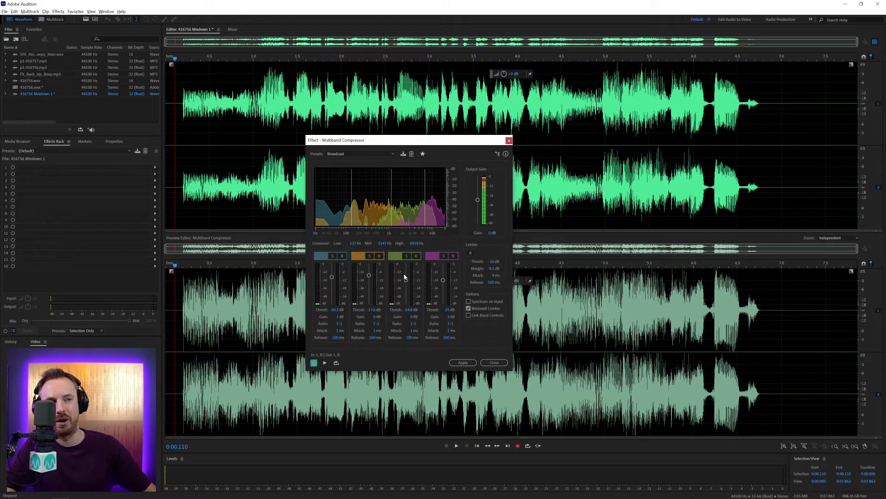
Solo and audition band 1, then band 2, of the compressor.
left_click(332, 256)
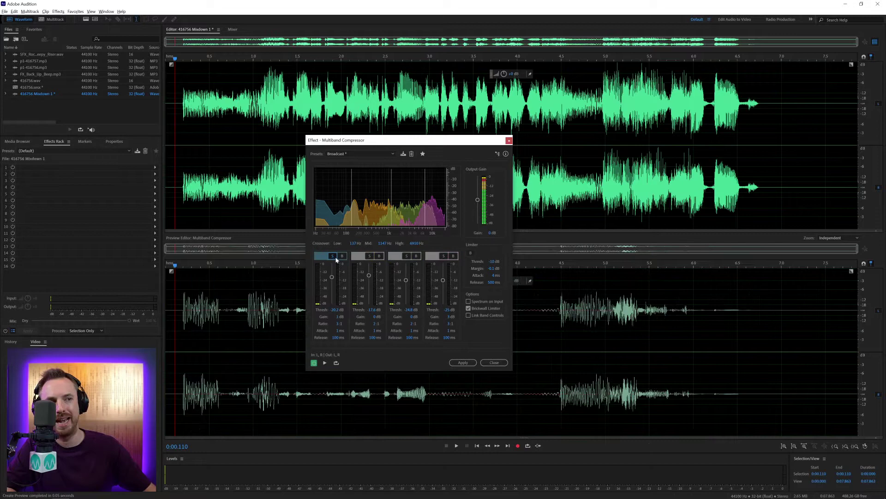
key("space")
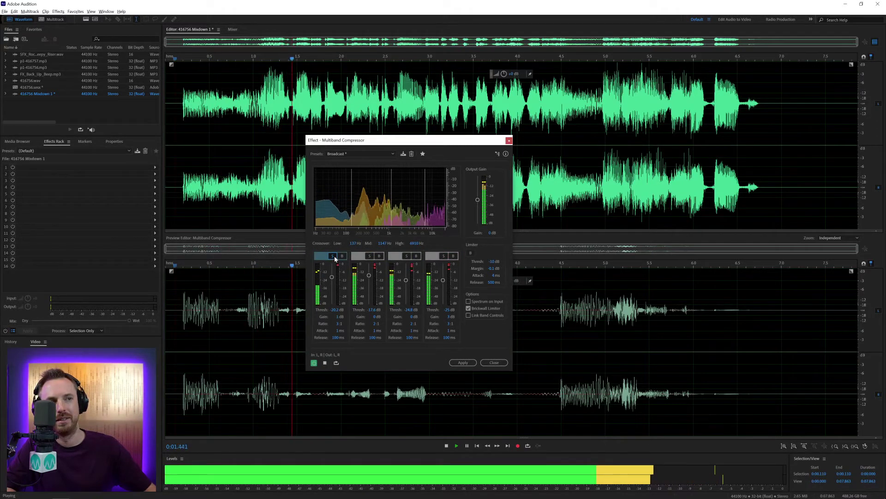
key("space")
left_click(332, 257)
left_click(369, 257)
key("space")
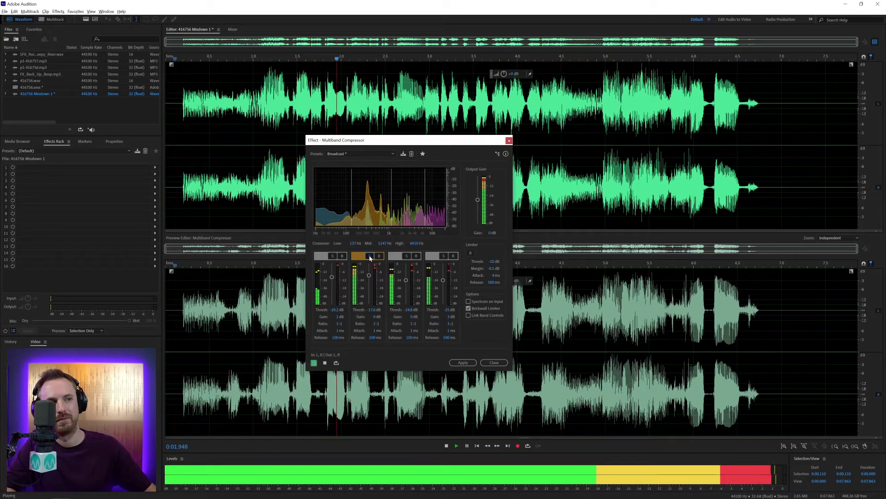
key("space")
left_click(369, 256)
Audition band 3 then band 4 alone, then unsolo to hear all bands.
left_click(406, 257)
key("space")
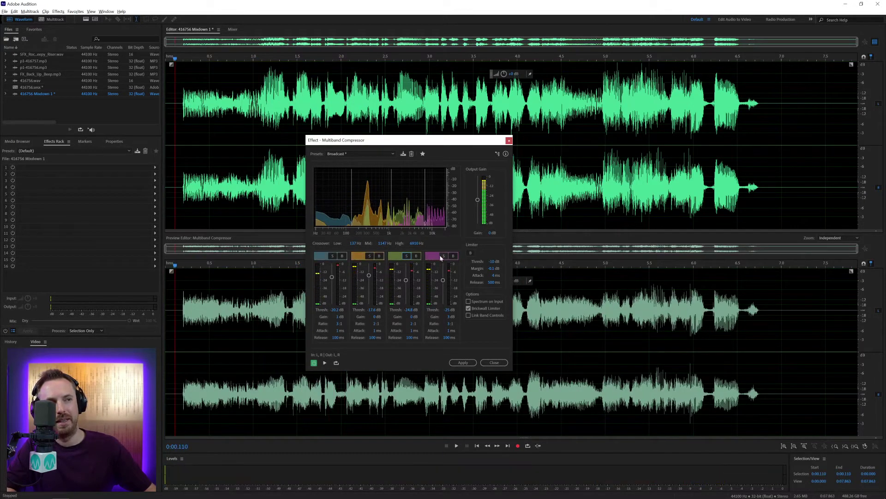
left_click(443, 257)
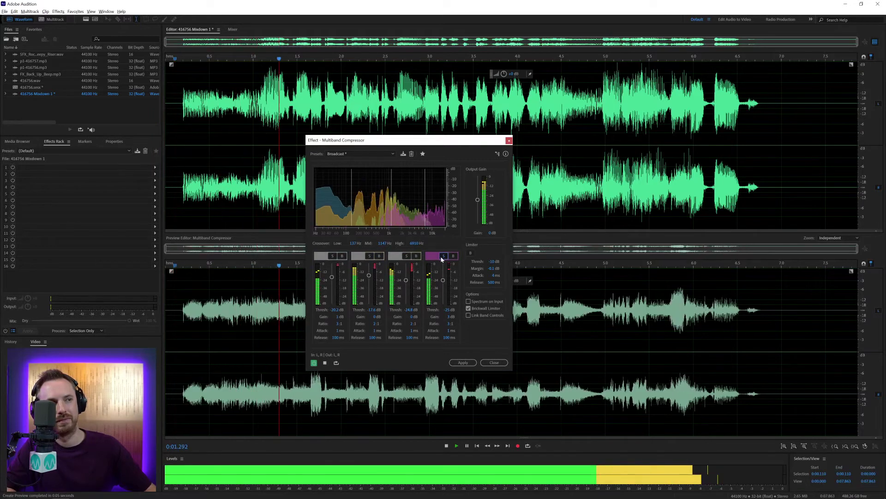
key("space")
left_click(442, 257)
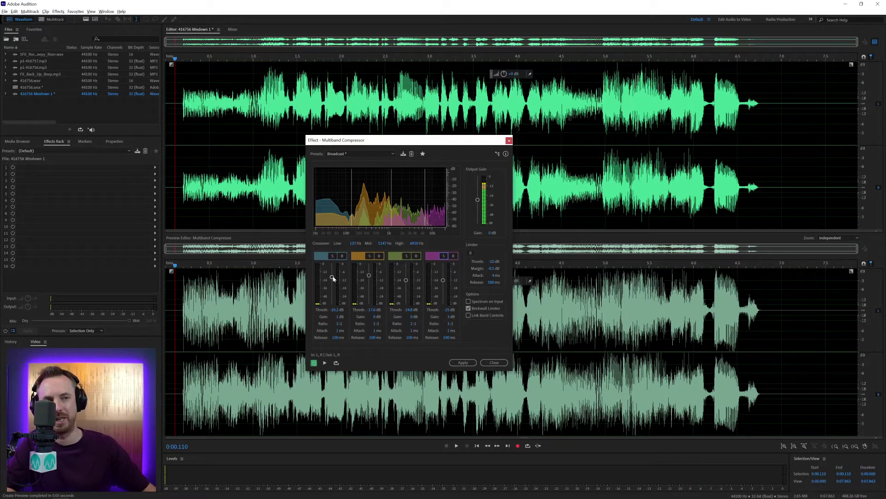
Lower the band 1 threshold and band 4 threshold to about -46 dB while previewing.
key("space")
mouse_move(332, 277)
left_mouse_down()
mouse_move(333, 307)
mouse_move(332, 286)
left_mouse_up()
key("space")
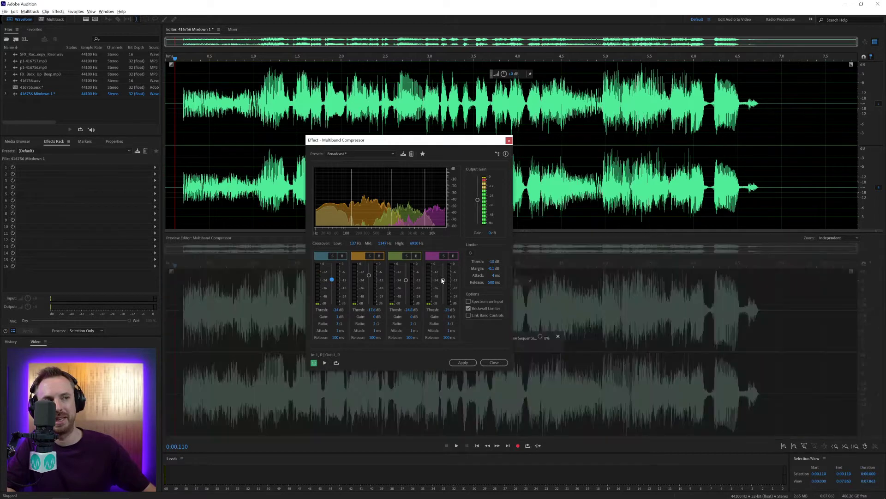
left_click_drag(443, 280, 442, 296)
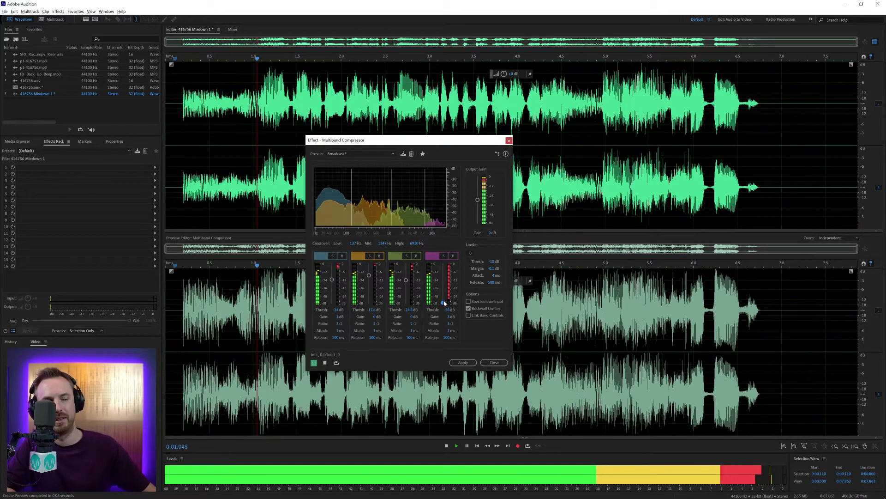
key("space")
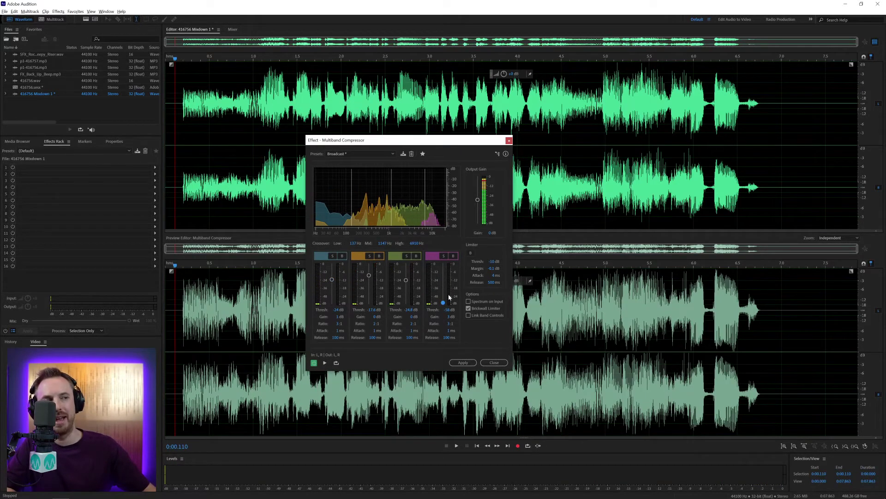
Toggle the output limiter and play the preview to hear the change.
left_click(471, 253)
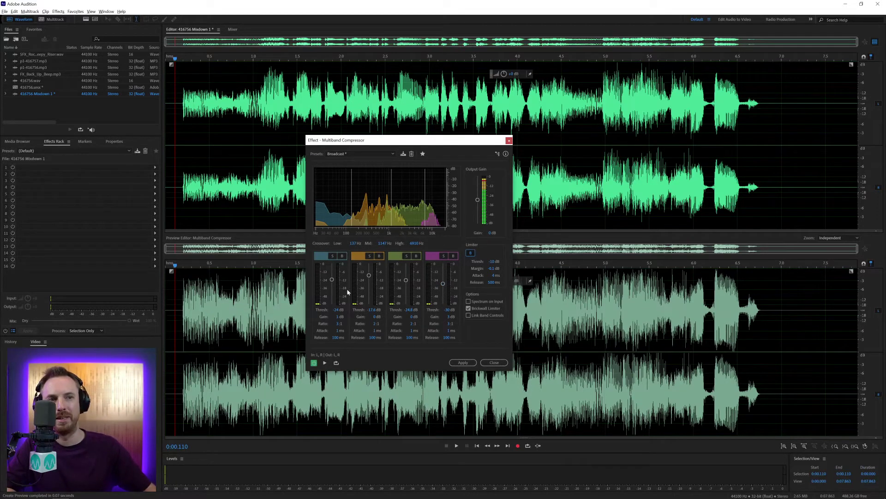
left_click_drag(372, 147, 528, 120)
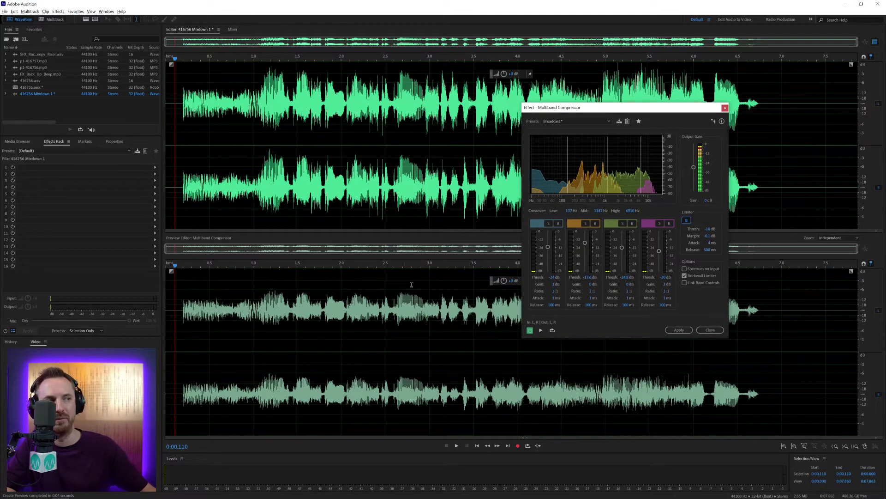
key("space")
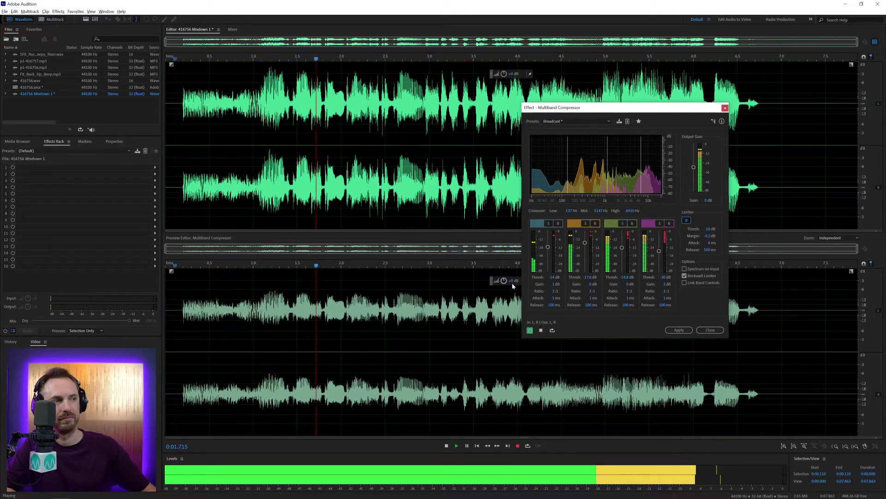
key("space")
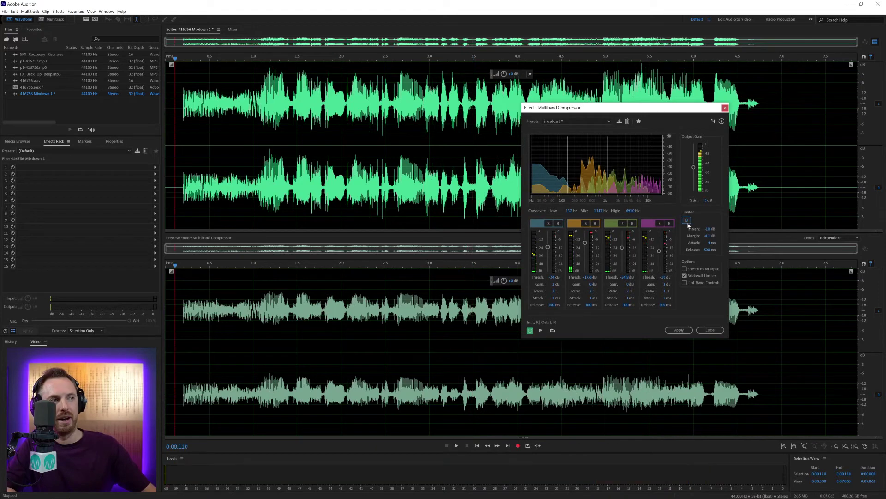
Switch the compressor to the Pop Master preset and play its preview.
left_click_drag(647, 110, 500, 134)
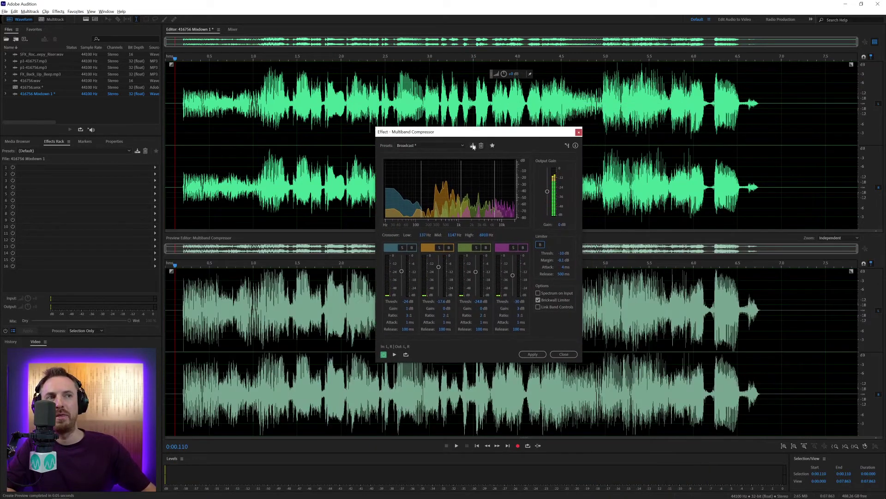
left_click(431, 145)
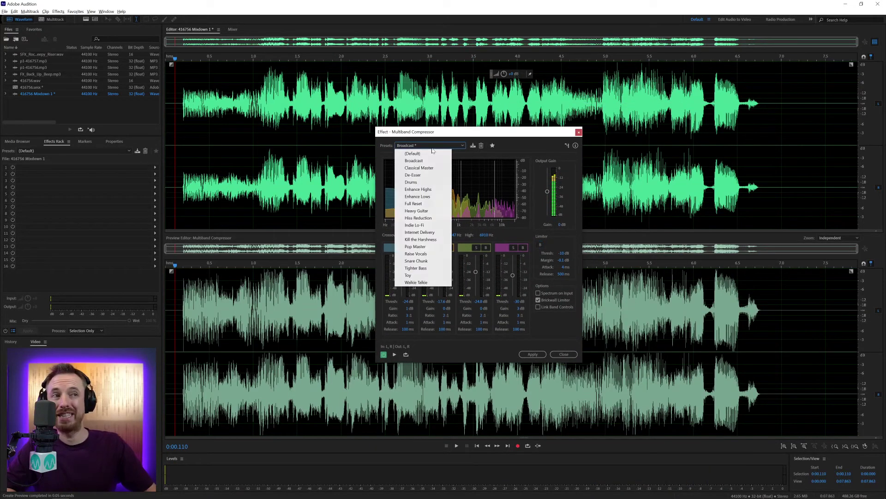
left_click(415, 246)
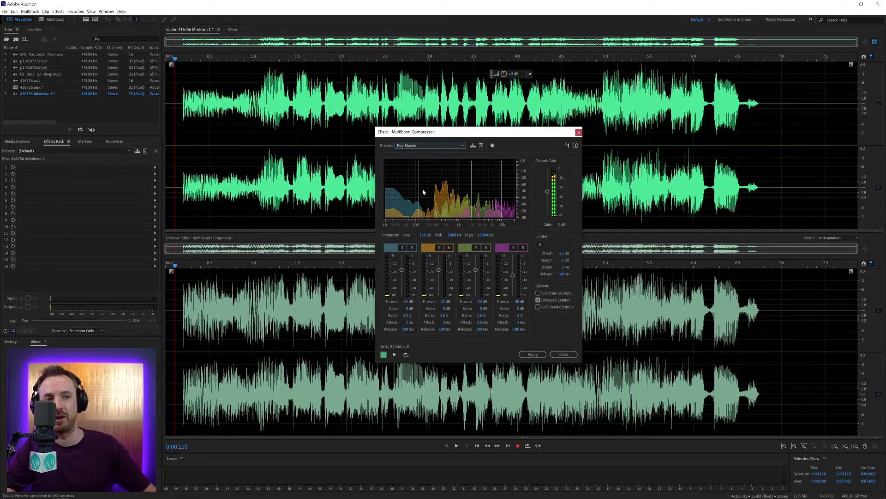
key("space")
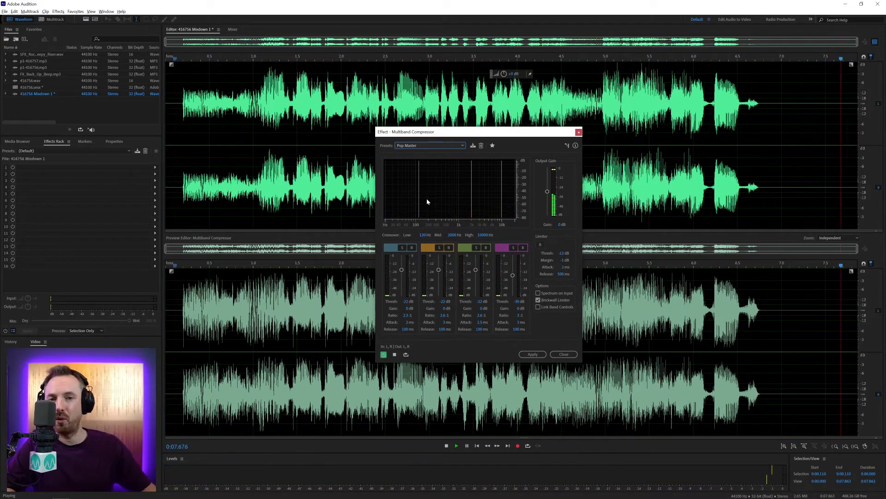
left_click(408, 144)
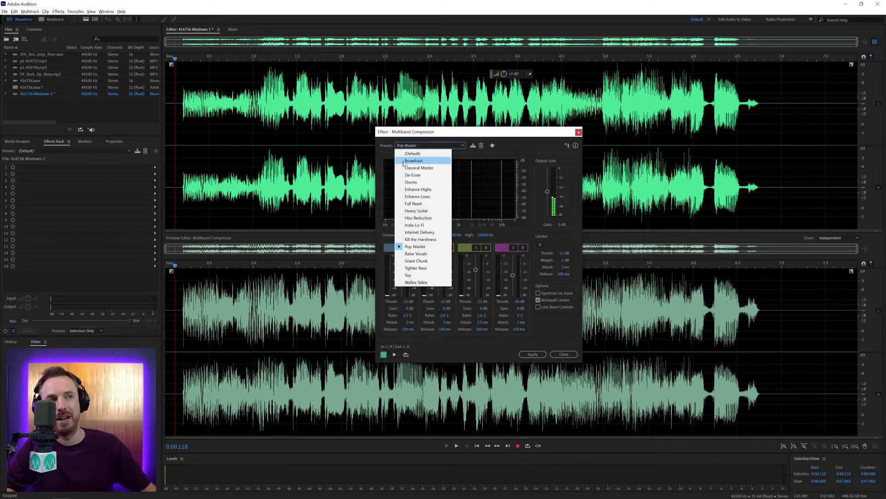
Close the preset list, keeping Pop Master selected.
left_click(470, 150)
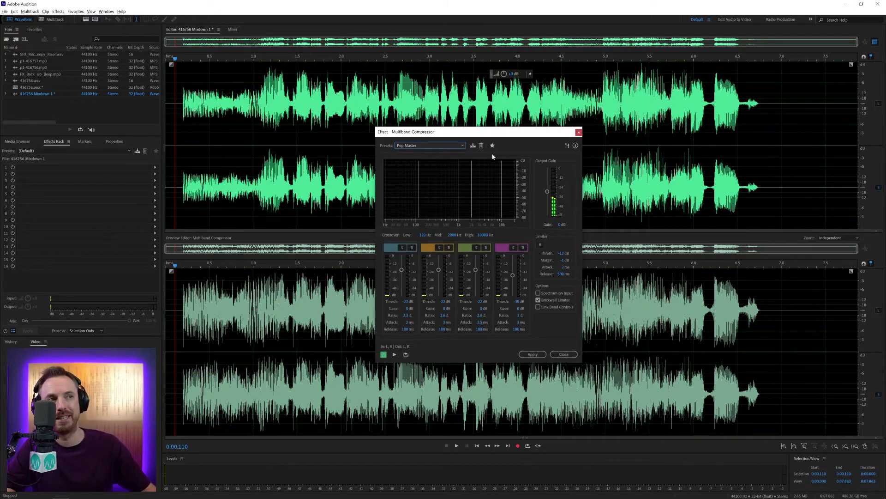